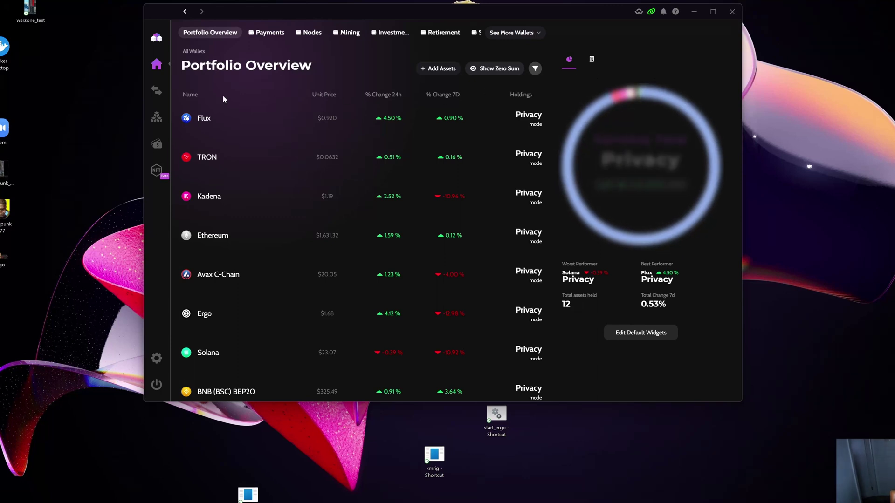
# Step: Open the FluxNodes dashboard from the Zelcore apps list
pyautogui.moveTo(165, 118)
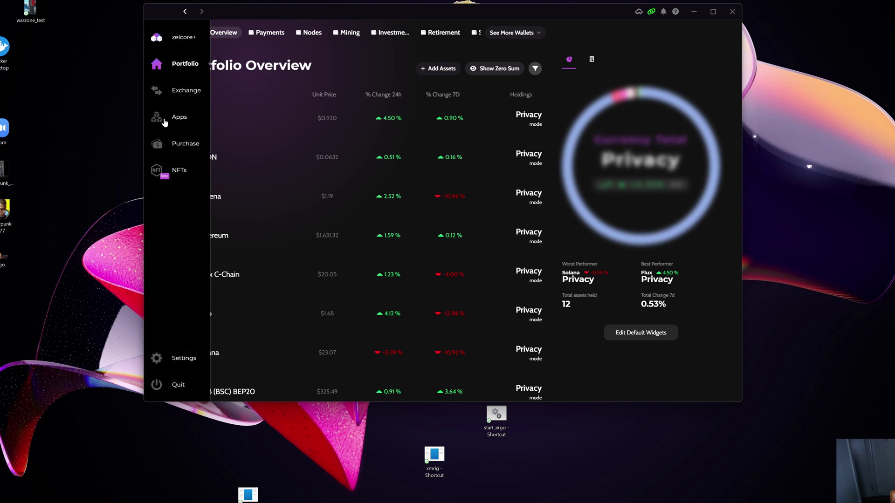
pyautogui.click(165, 121)
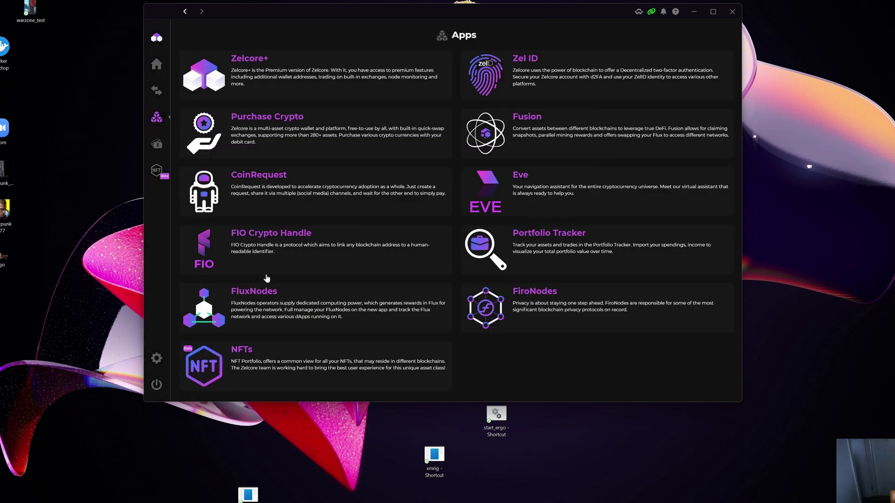
pyautogui.click(256, 298)
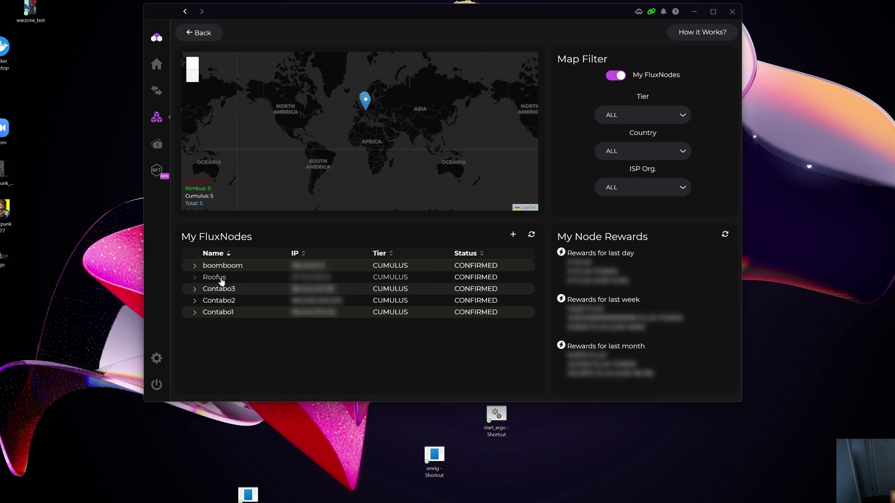
# Step: Delete the Contabo3 node and refresh My FluxNodes, leaving four nodes listed
pyautogui.click(196, 290)
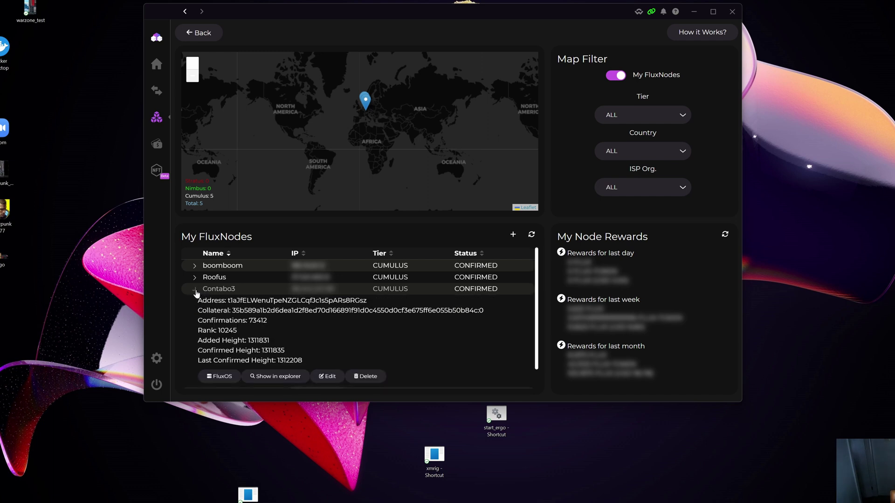
pyautogui.click(368, 377)
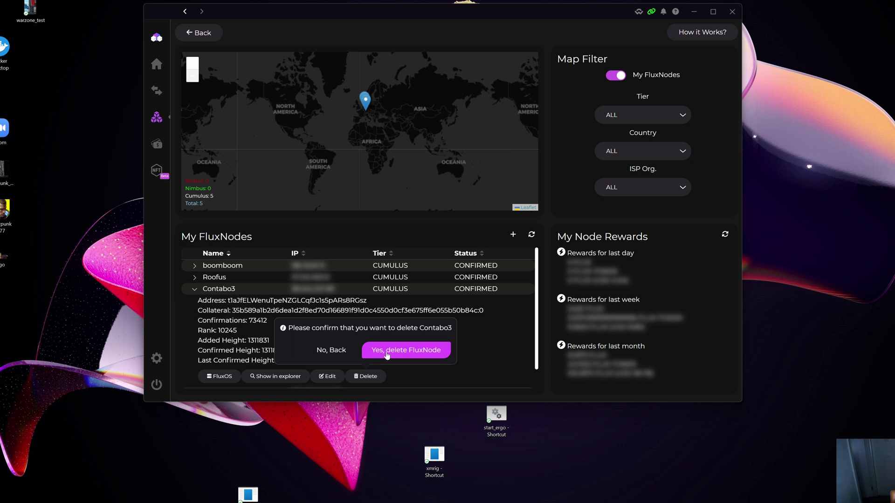
pyautogui.click(386, 354)
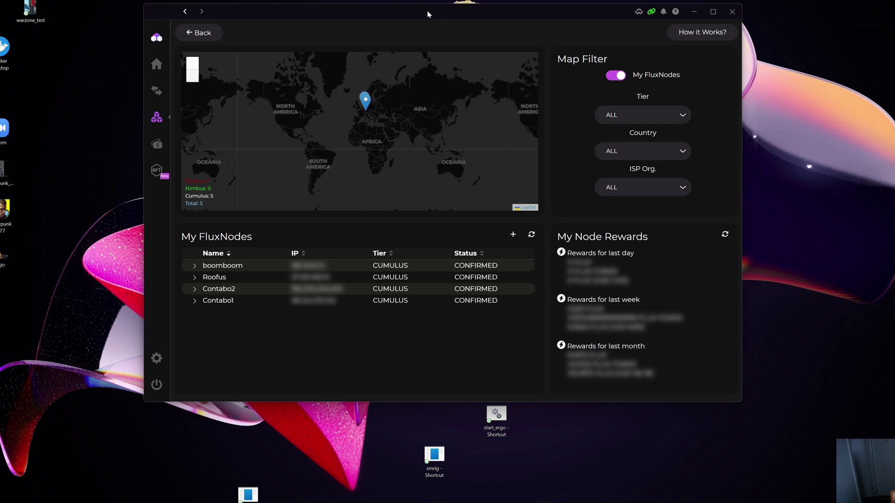
pyautogui.click(531, 233)
# Step: Show zero-balance assets in the Retirement wallet and copy its Flux receive address
pyautogui.moveTo(167, 92)
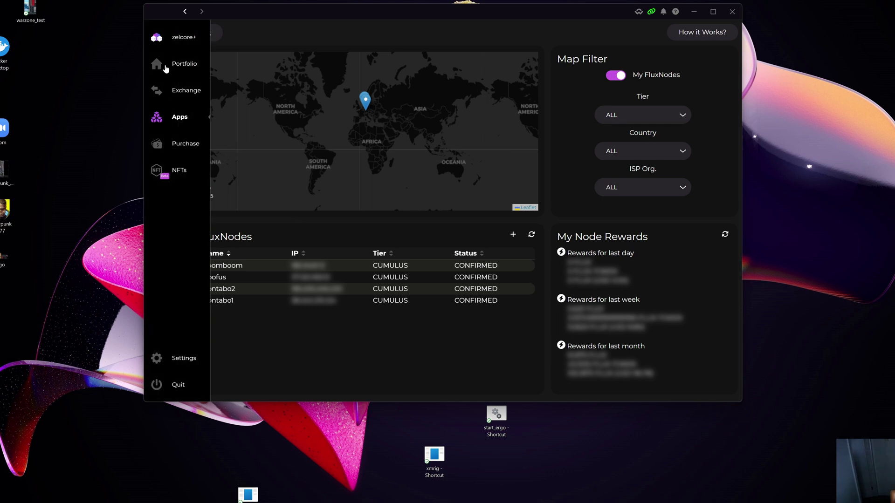
pyautogui.click(166, 69)
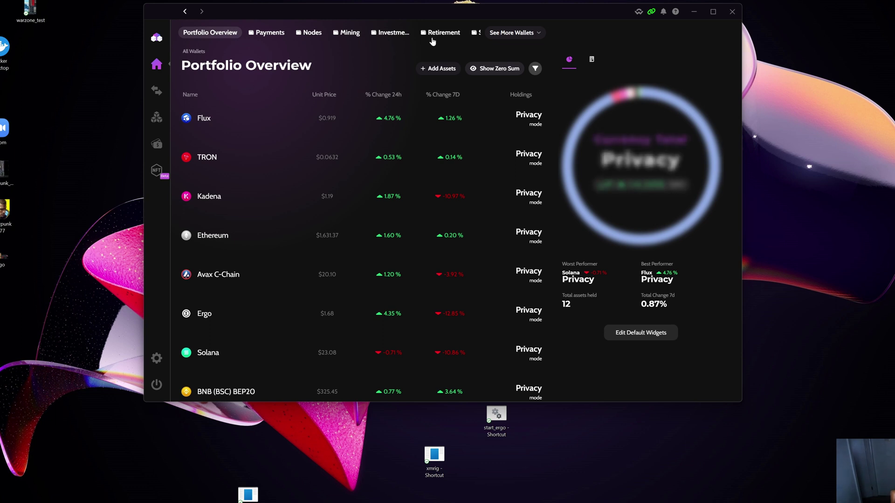
pyautogui.click(433, 35)
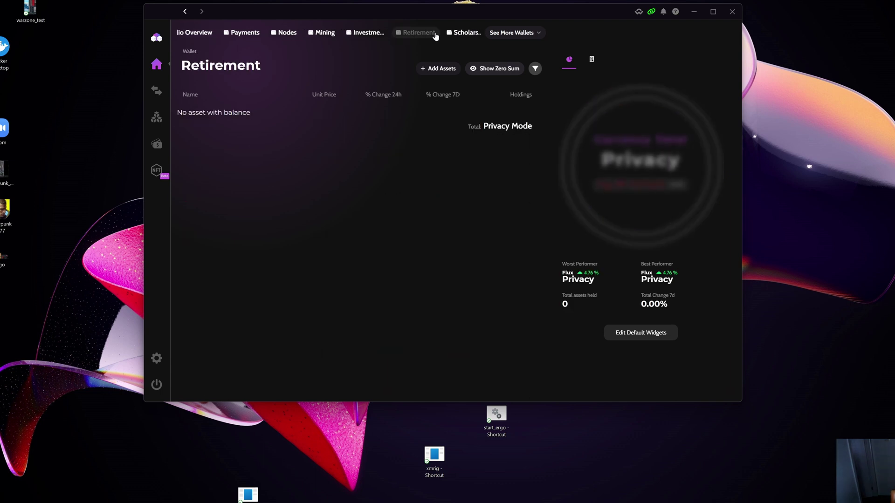
pyautogui.click(497, 78)
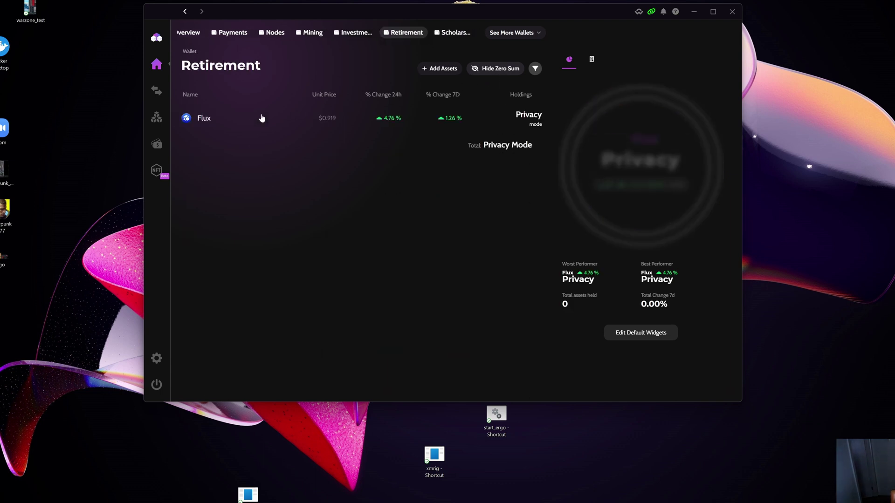
pyautogui.click(235, 119)
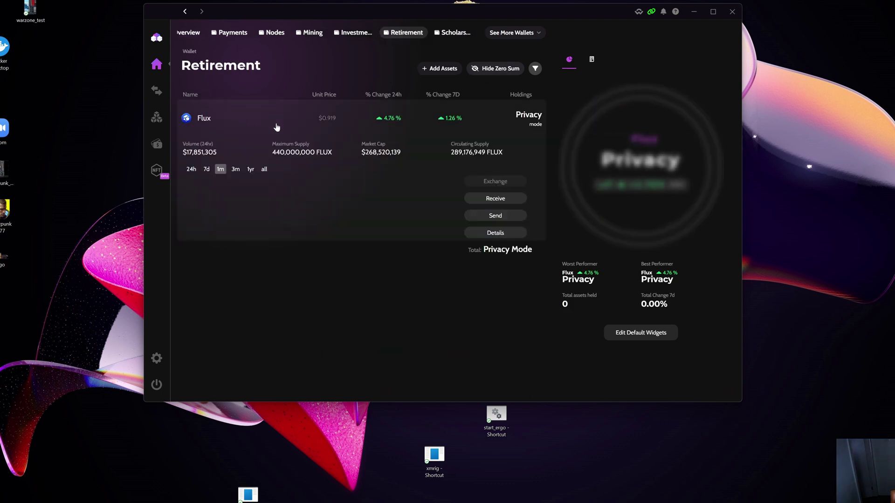
pyautogui.click(497, 199)
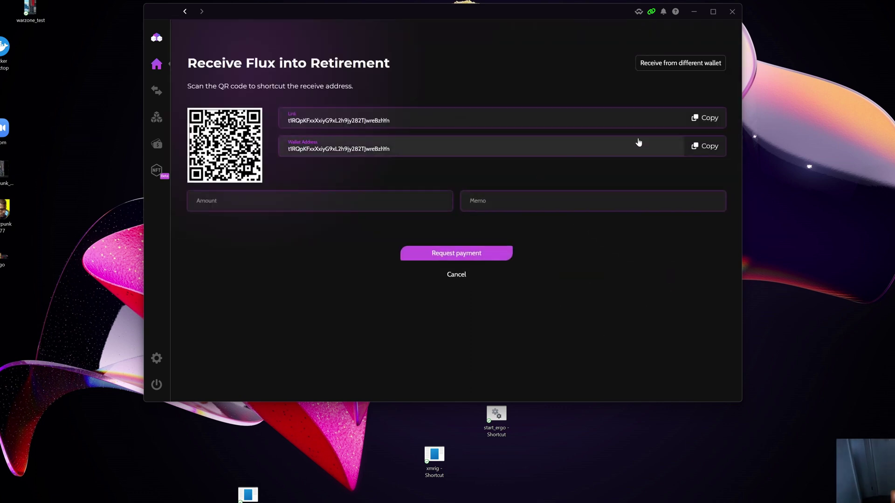
pyautogui.click(706, 118)
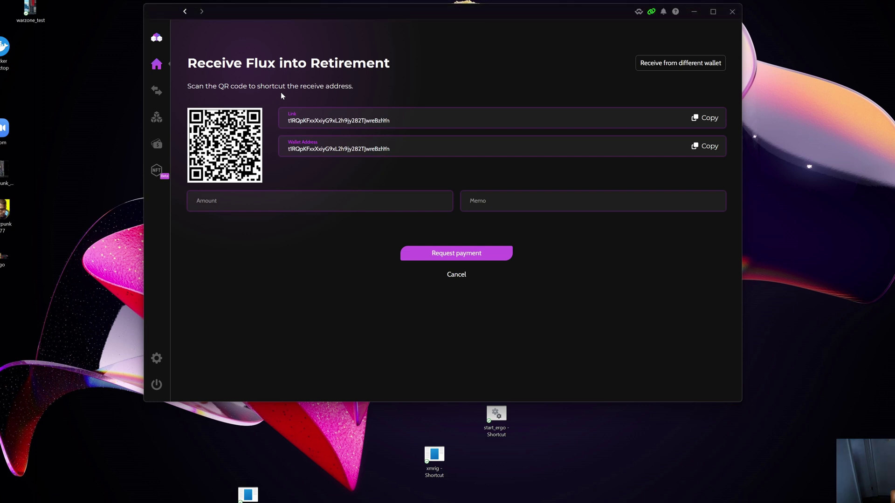
# Step: Switch to the Nodes wallet and expand its Flux entry to show market data
pyautogui.moveTo(164, 68)
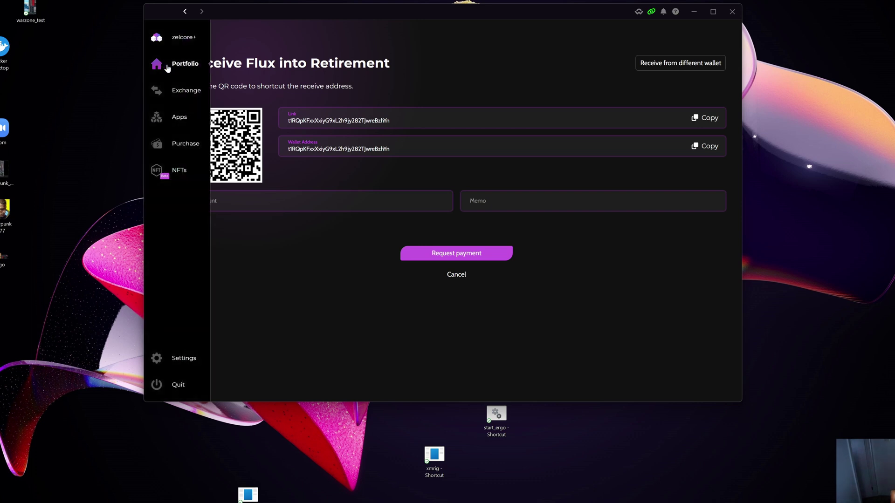
pyautogui.click(165, 68)
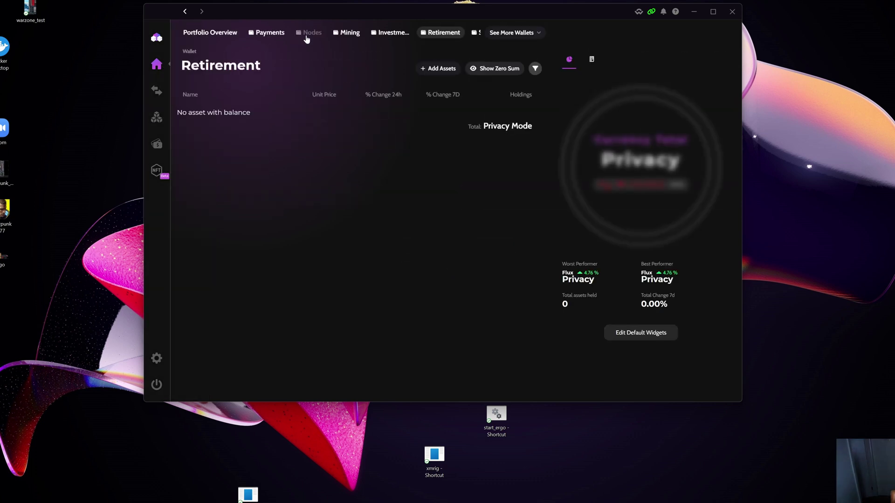
pyautogui.click(307, 38)
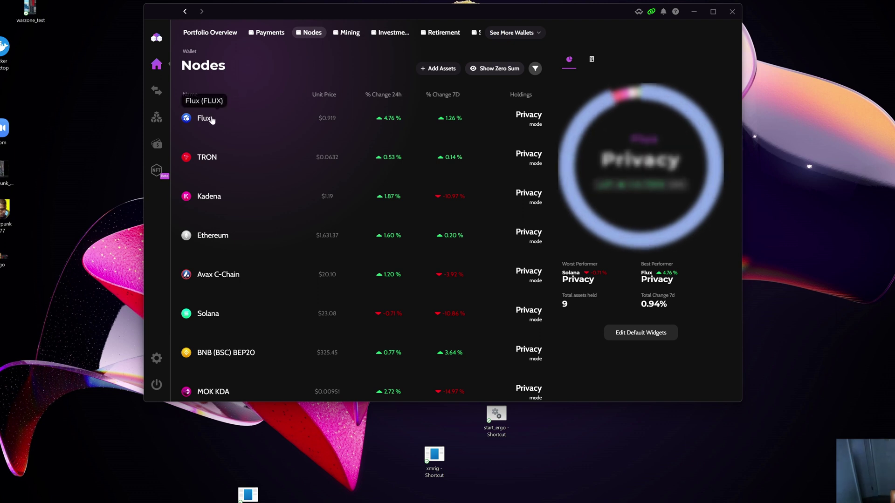
pyautogui.click(211, 119)
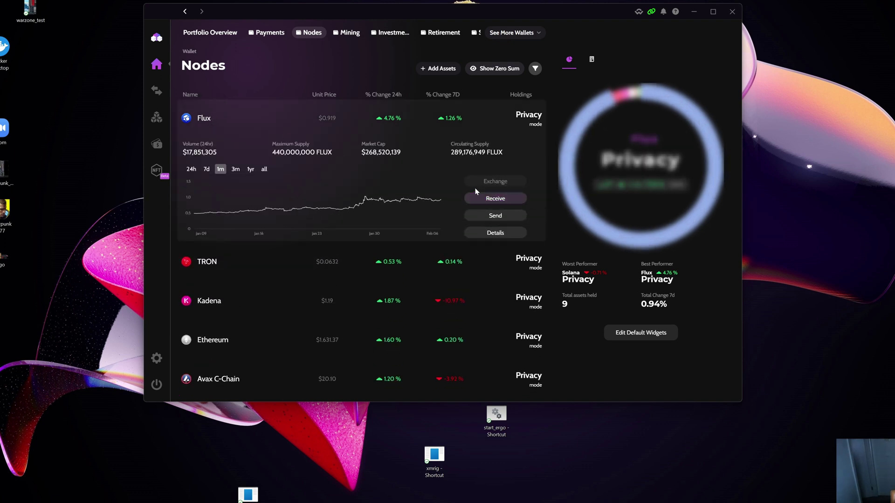
# Step: Start a Flux send from Nodes, paste the Retirement address as recipient, and enter 1001 FLUX
pyautogui.click(481, 216)
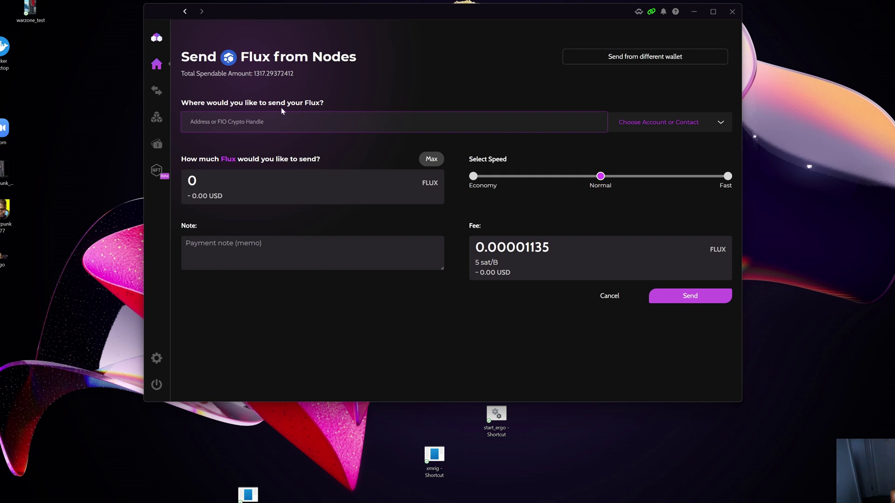
pyautogui.click(266, 122)
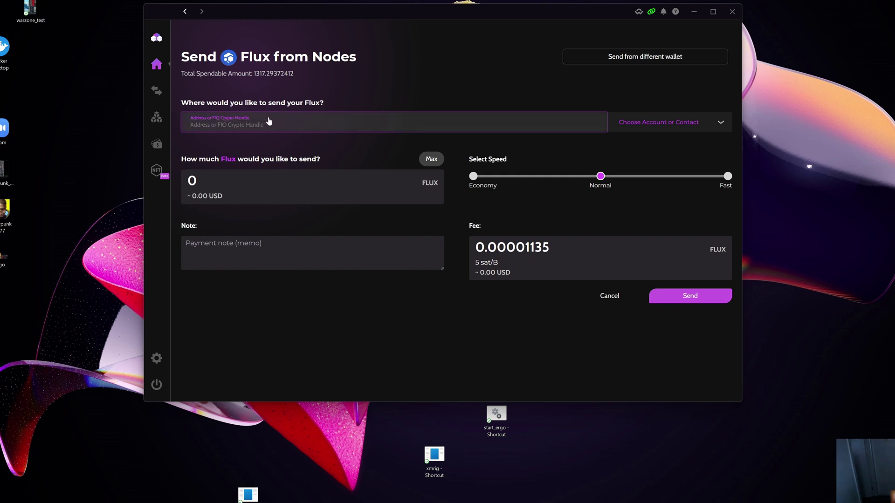
pyautogui.hotkey('ctrl', 'v')
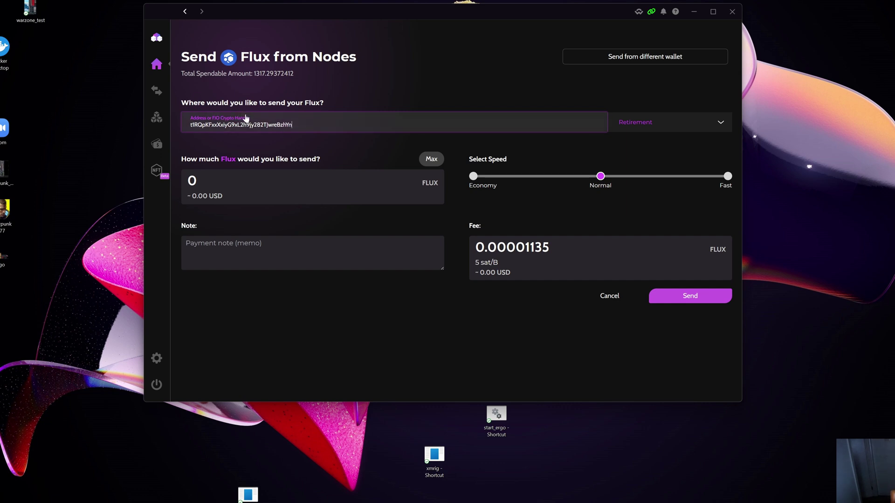
pyautogui.click(200, 181)
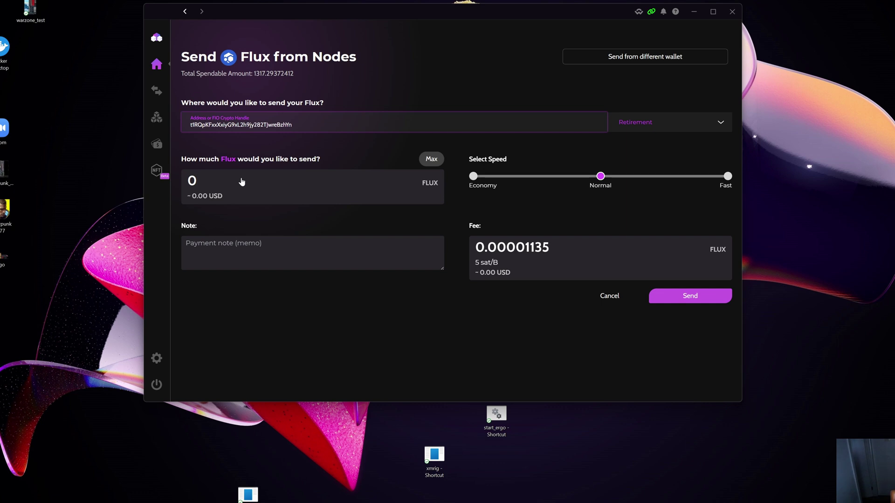
pyautogui.press('BackSpace')
pyautogui.write('100')
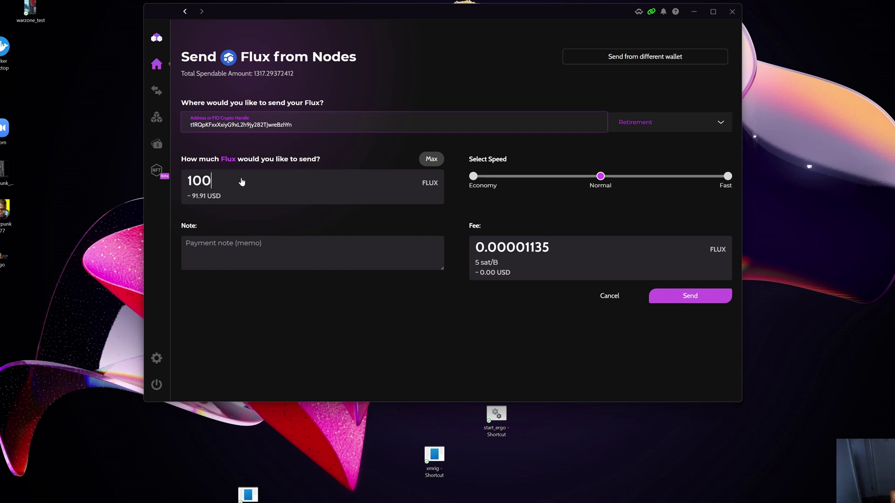
pyautogui.write('1')
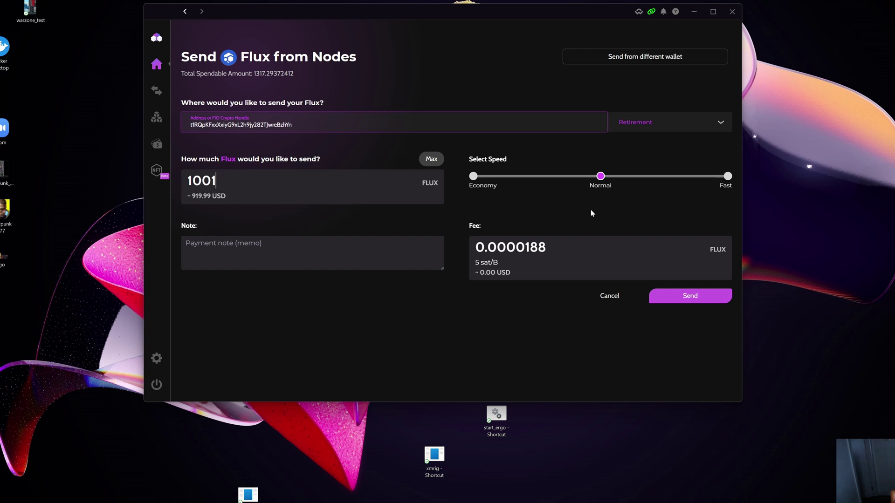
# Step: Send the 1001 FLUX transfer and confirm the transaction
pyautogui.click(699, 301)
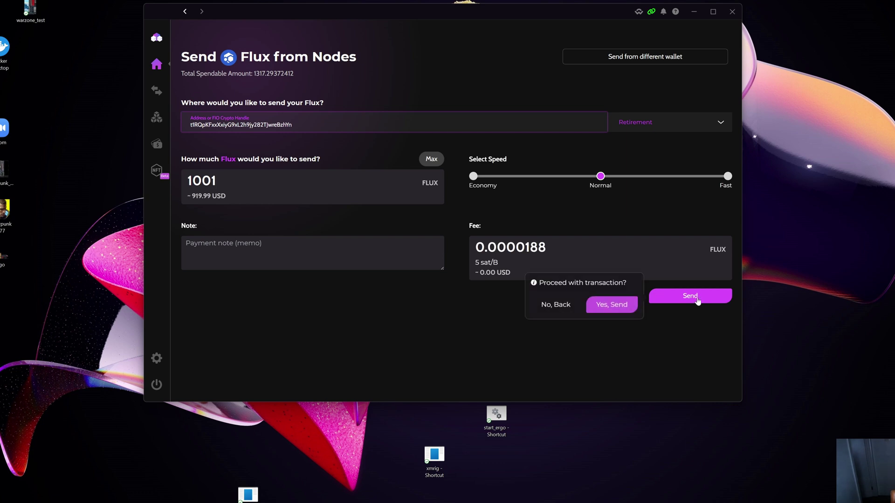
pyautogui.click(608, 311)
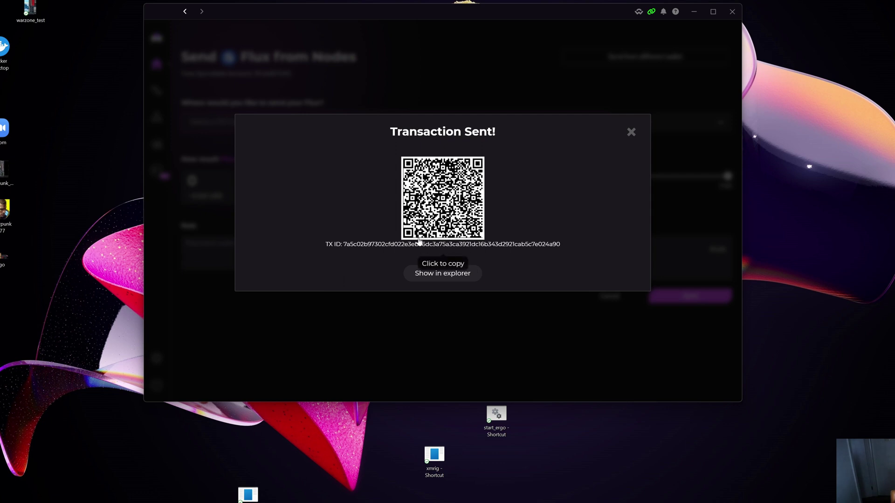
# Step: View the transaction in Flux Block Explorer and reload it to see 2 confirmations
pyautogui.click(444, 275)
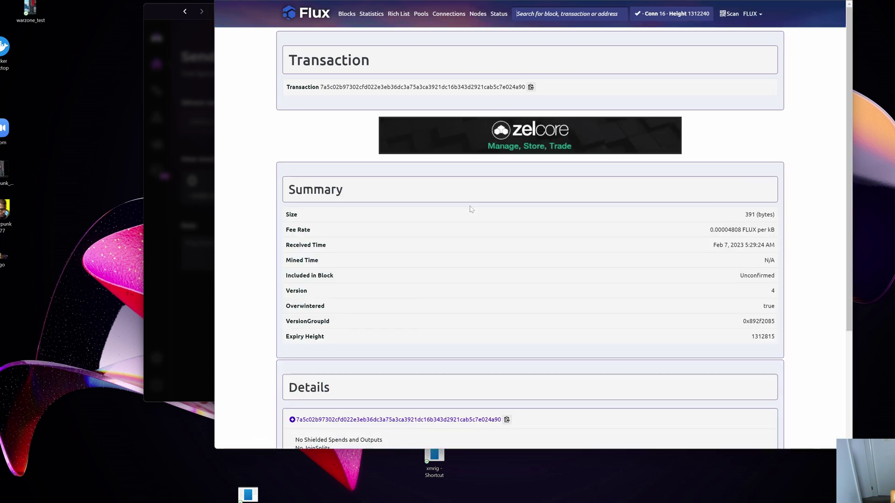
pyautogui.scroll(-3, 471, 210)
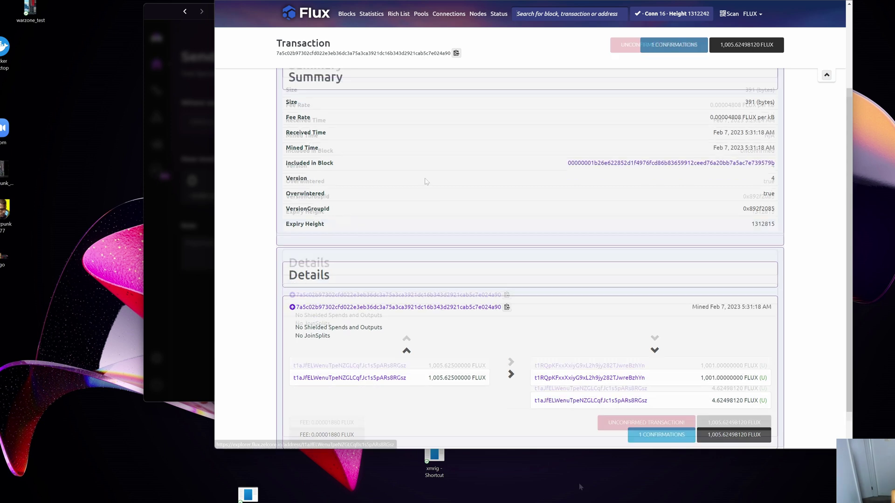
pyautogui.press('F5')
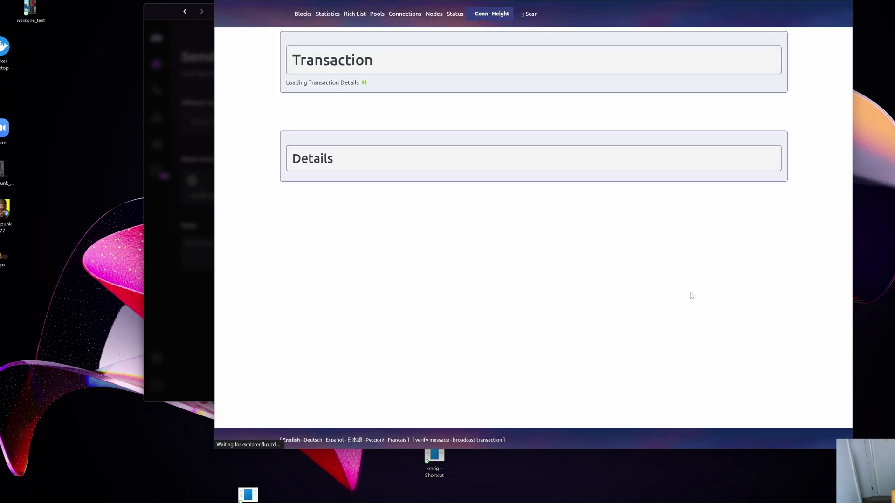
pyautogui.scroll(-3, 688, 297)
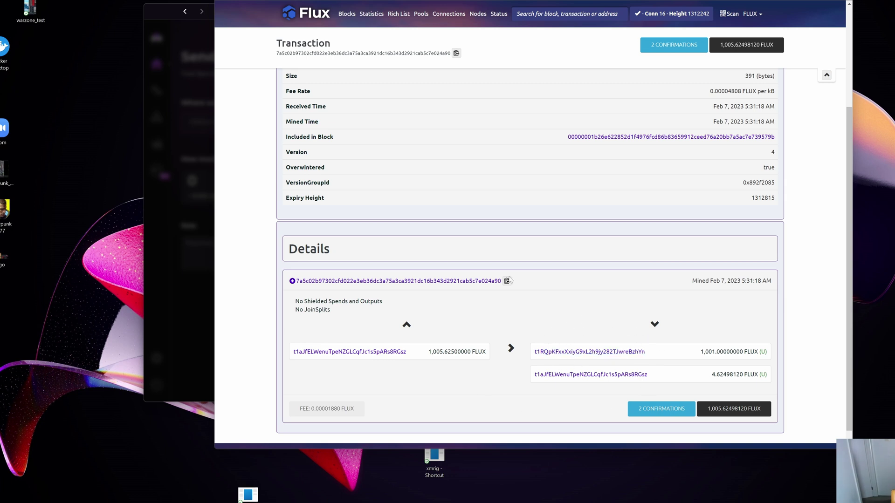
# Step: Close the Transaction Sent dialog and open the Retirement wallet's Flux transaction history
pyautogui.click(191, 115)
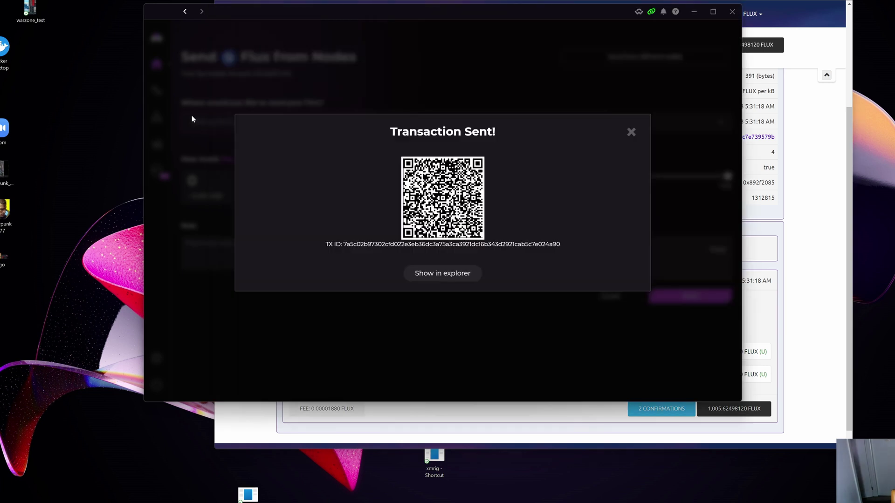
pyautogui.click(197, 120)
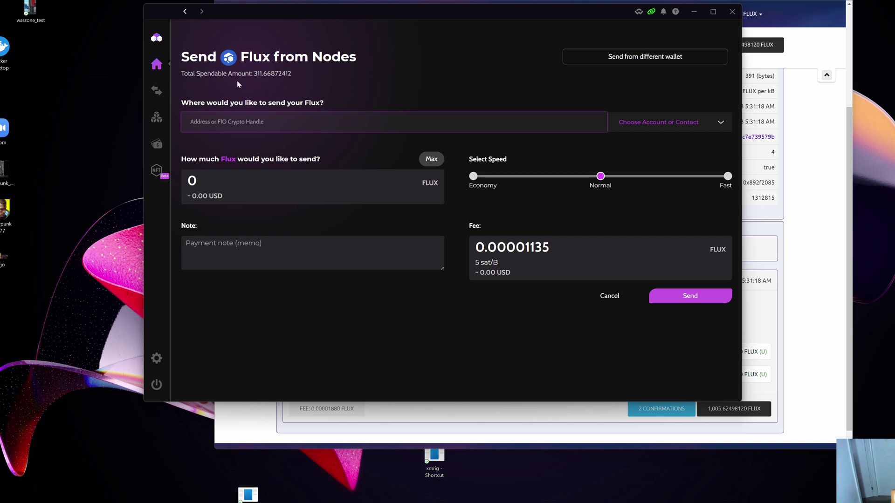
pyautogui.click(156, 64)
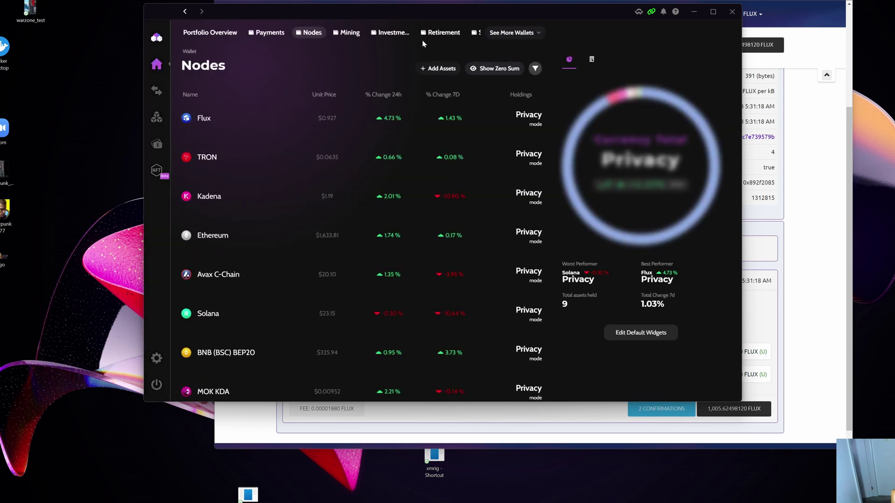
pyautogui.click(431, 33)
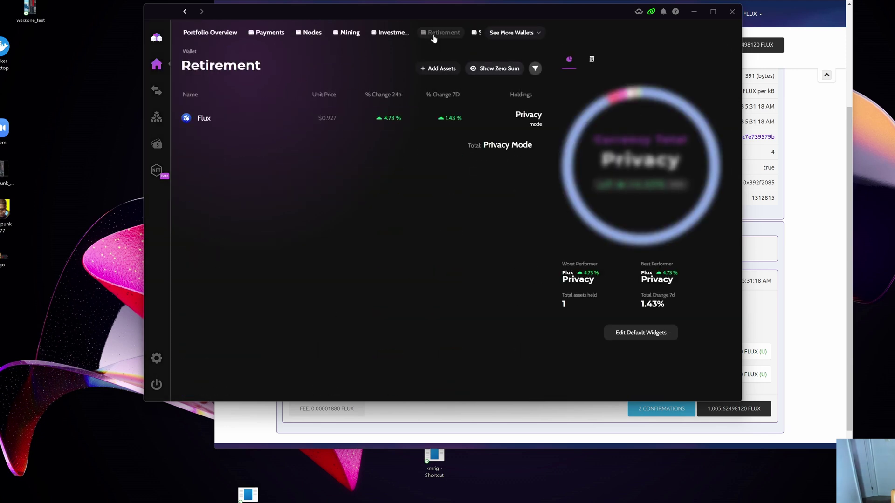
pyautogui.click(237, 118)
pyautogui.click(492, 237)
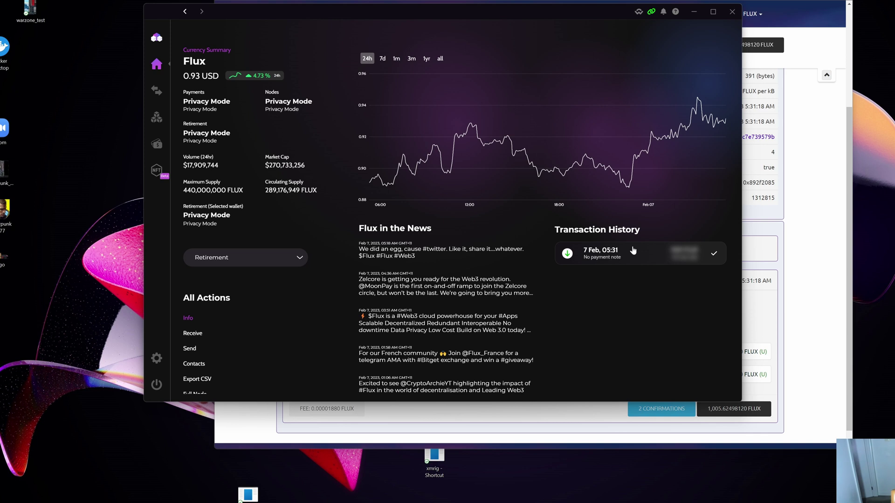
# Step: Go back from the Flux details to the Retirement wallet page
pyautogui.click(185, 11)
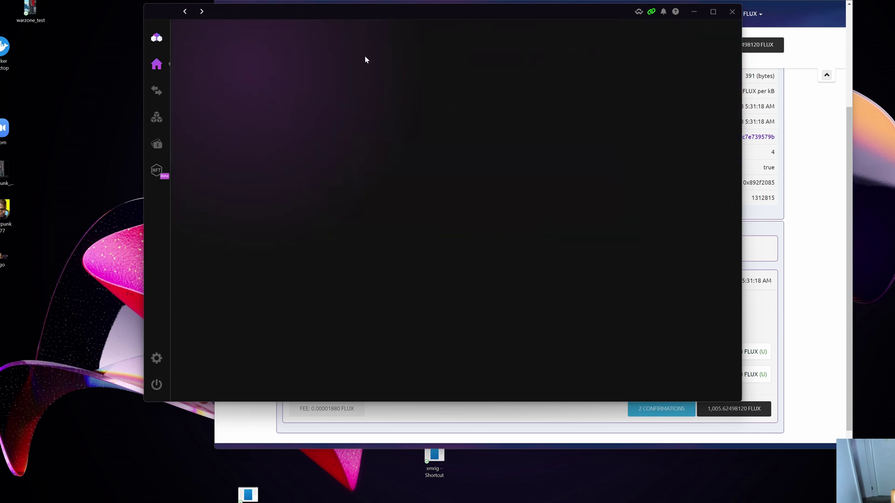